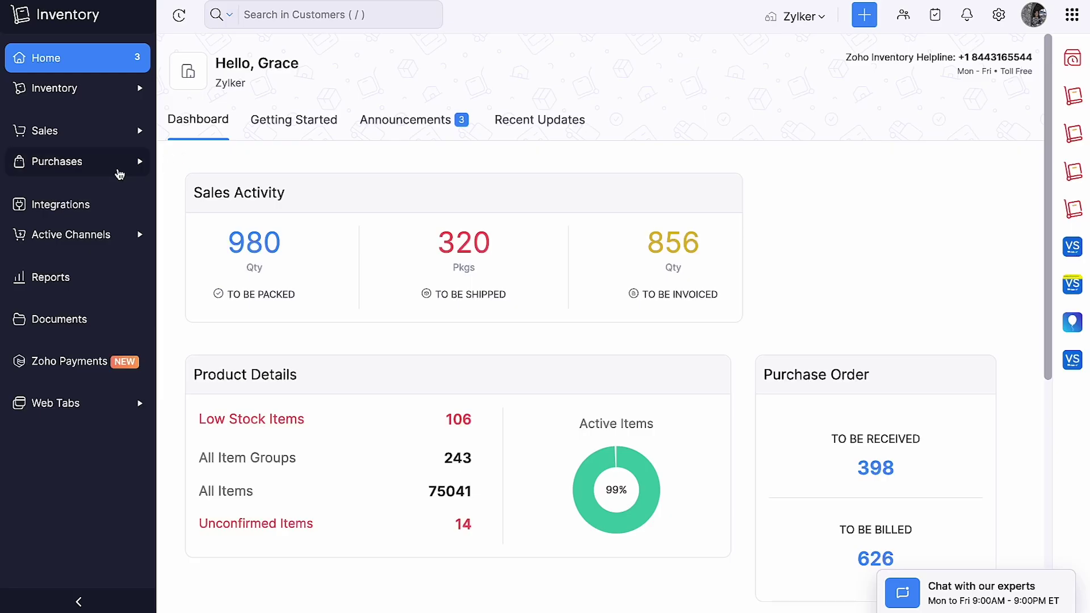
Start a new payment in Payments Made with Amazon as the vendor
left_click(118, 173)
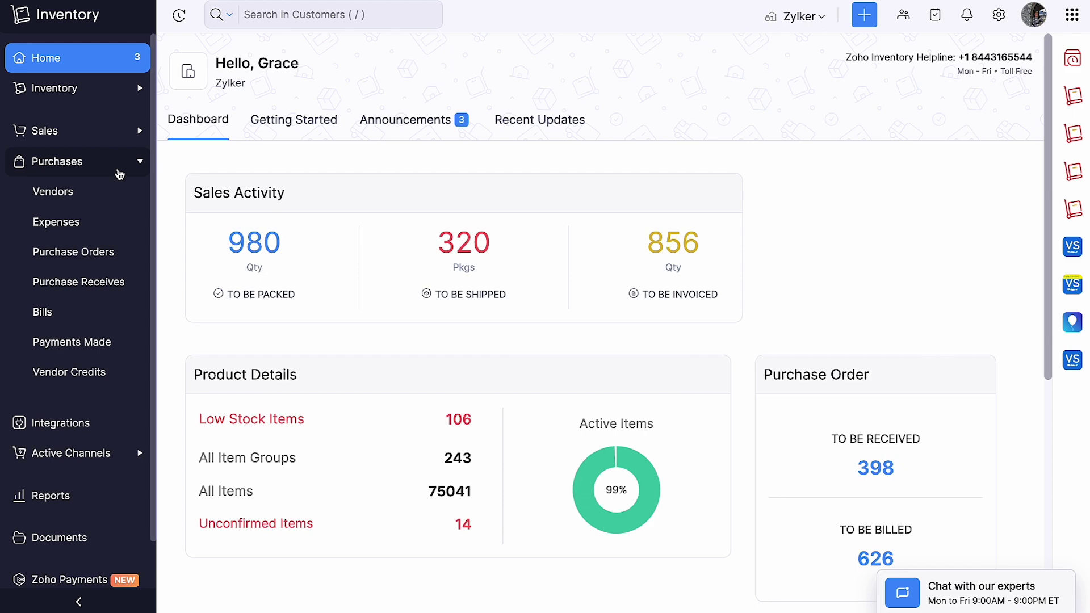
left_click(114, 347)
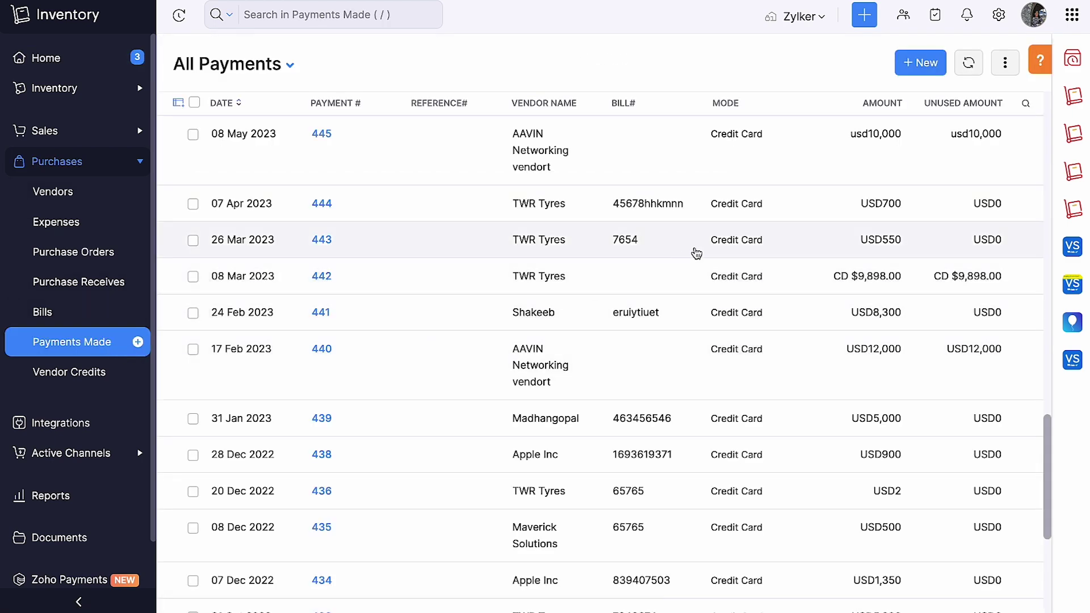
left_click(921, 65)
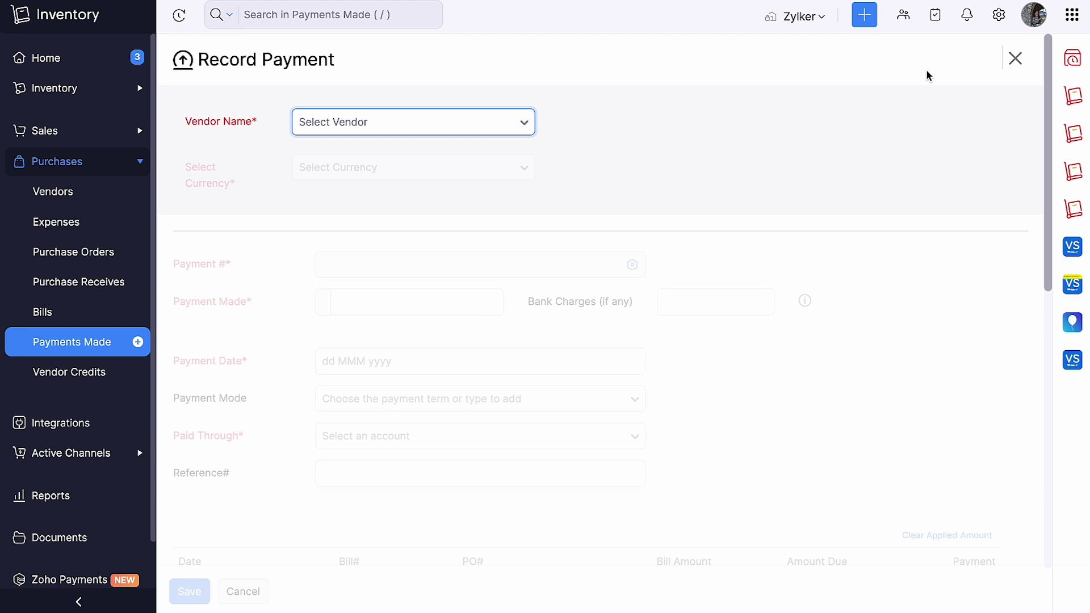
left_click(524, 124)
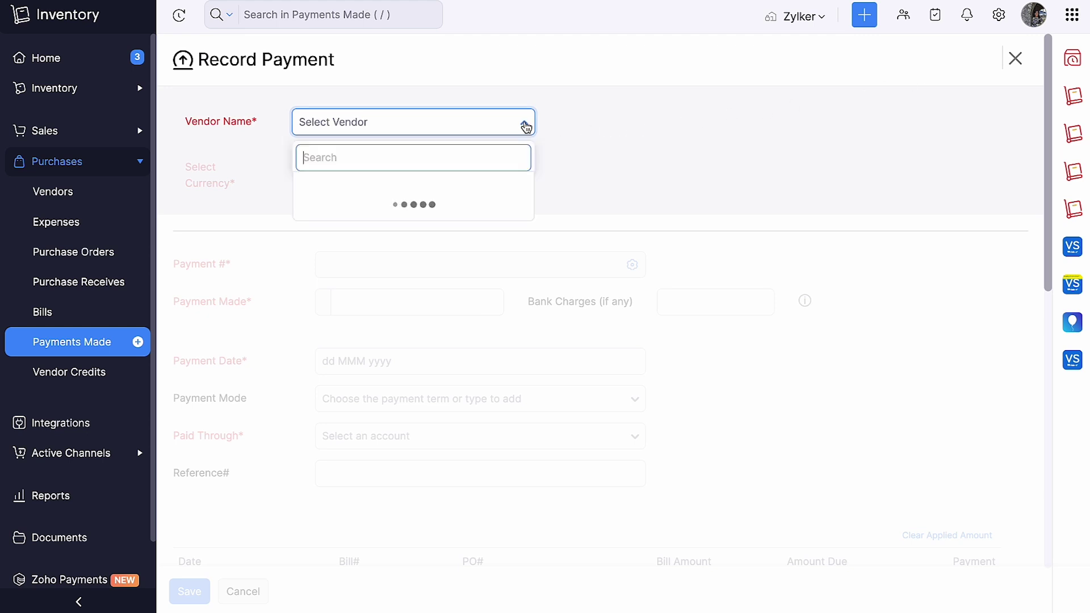
left_click(441, 244)
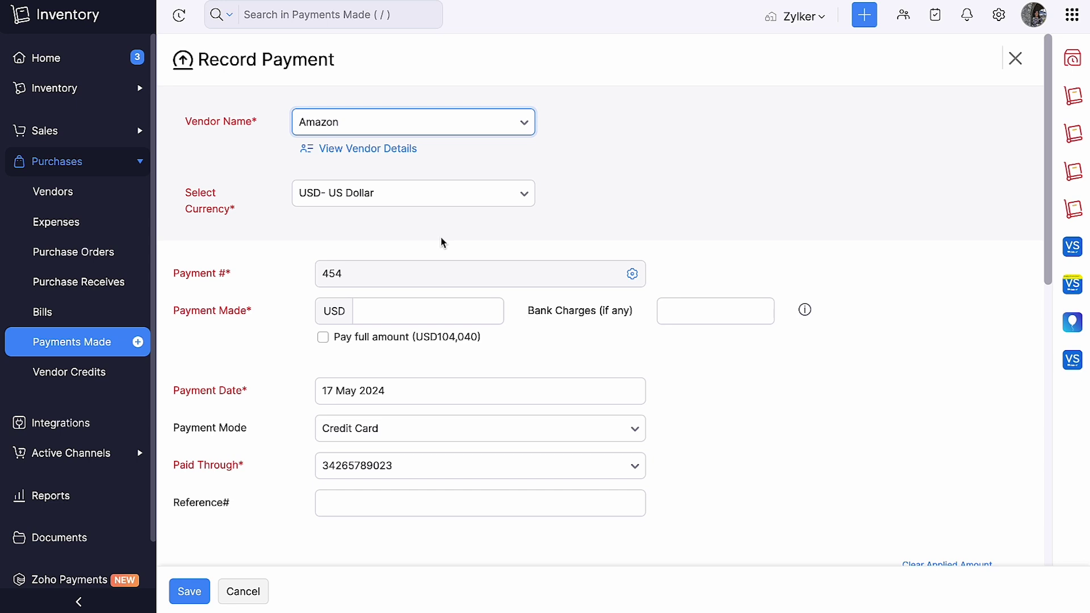
Enter 900 as the Amazon payment amount instead of the full USD104,040
left_click(410, 311)
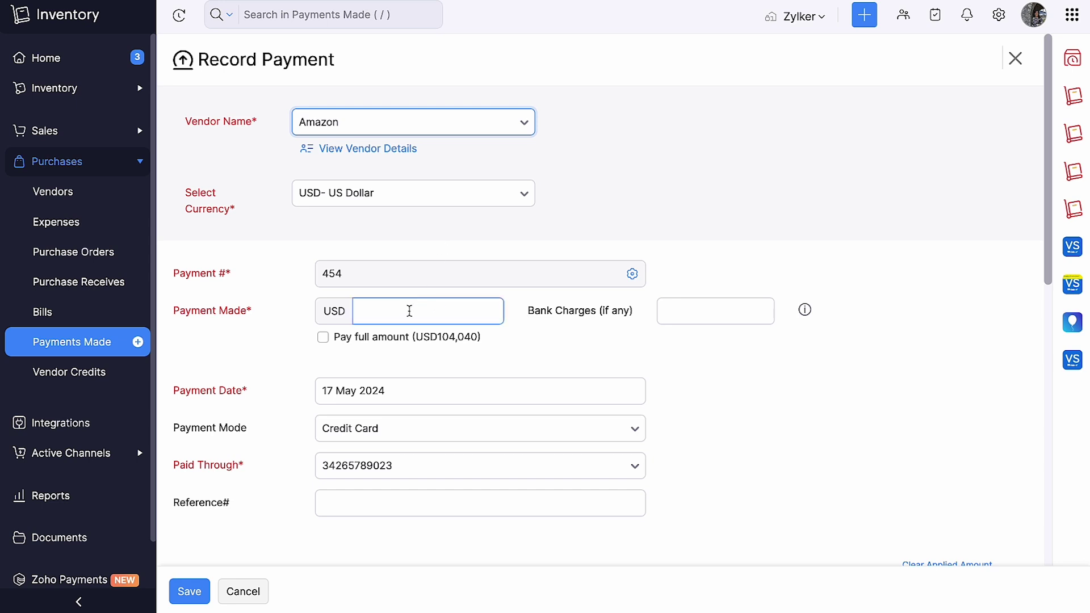
scroll(408, 312, "down", 4)
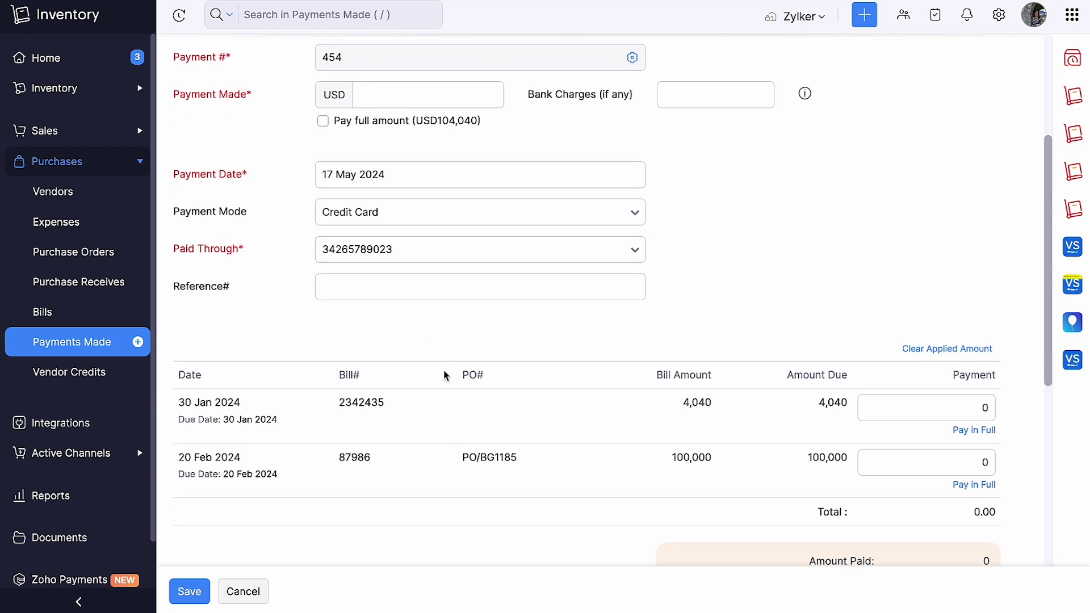
scroll(468, 409, "up", 2)
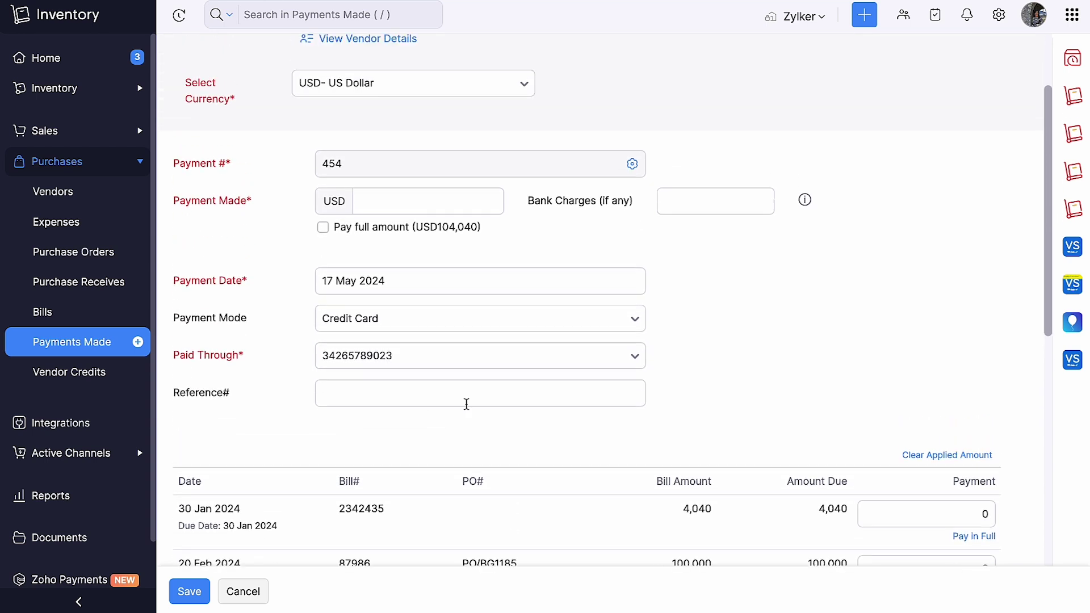
left_click(410, 235)
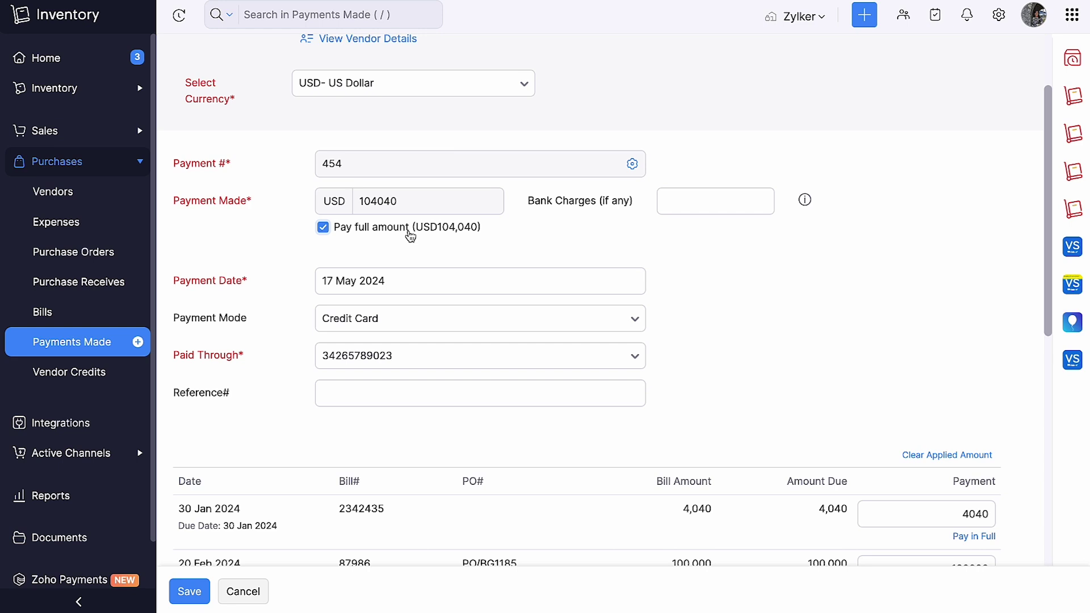
left_click(410, 235)
left_click(414, 199)
type("900")
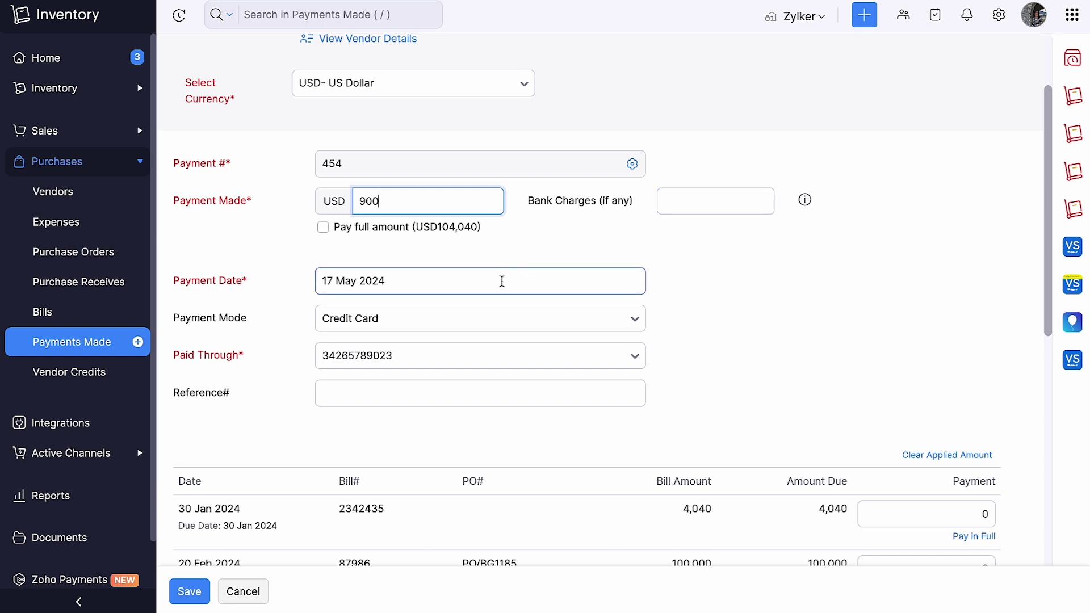
Keep Credit Card as payment mode and pay through the Petty Cash account
left_click(409, 319)
scroll(433, 449, "down", 2)
scroll(432, 450, "down", 3)
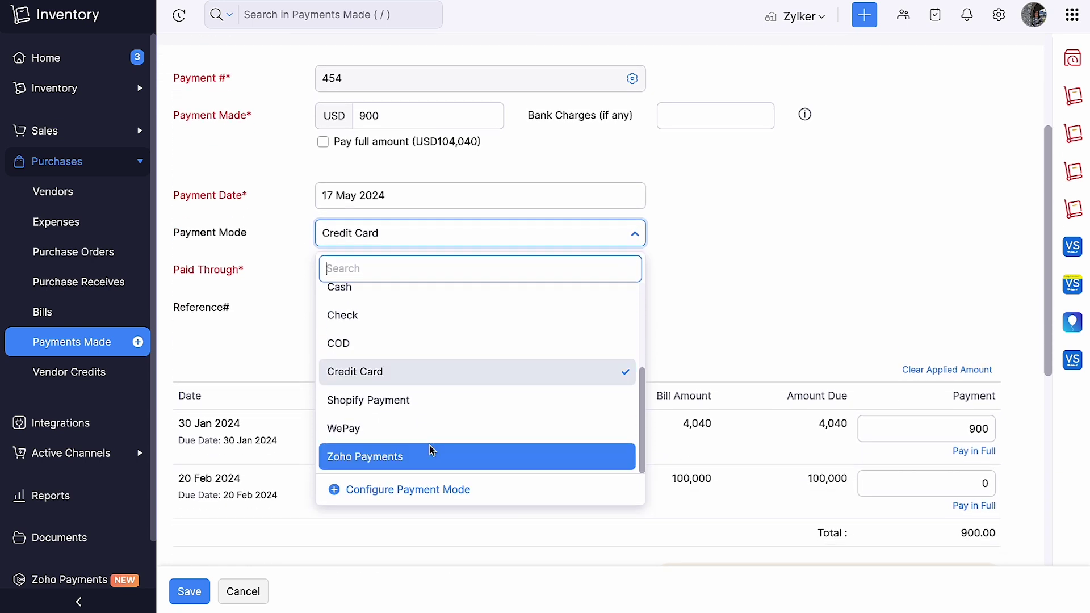
left_click(686, 345)
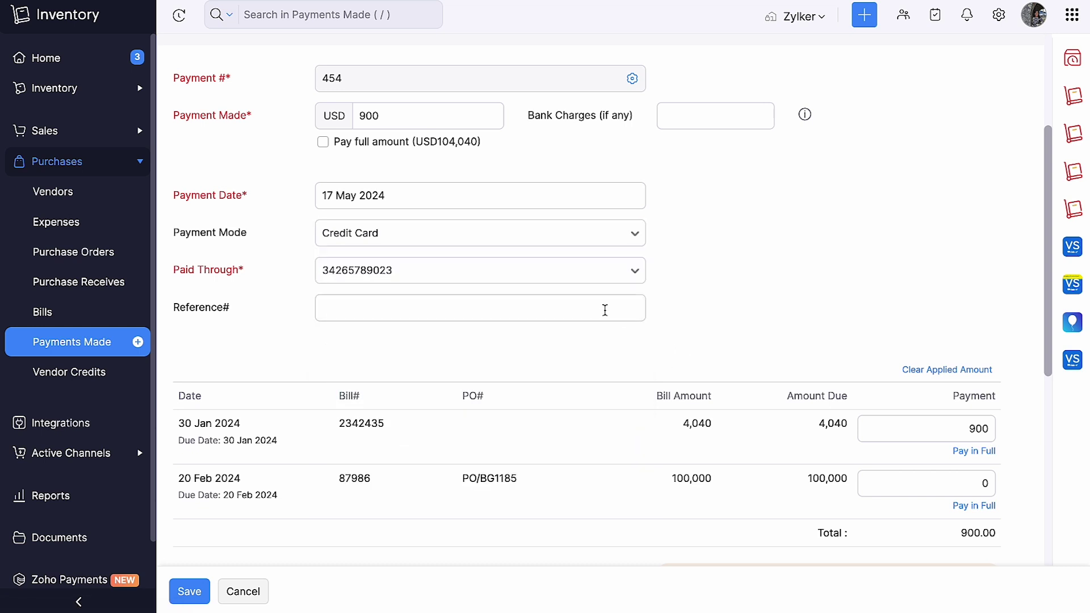
left_click(574, 280)
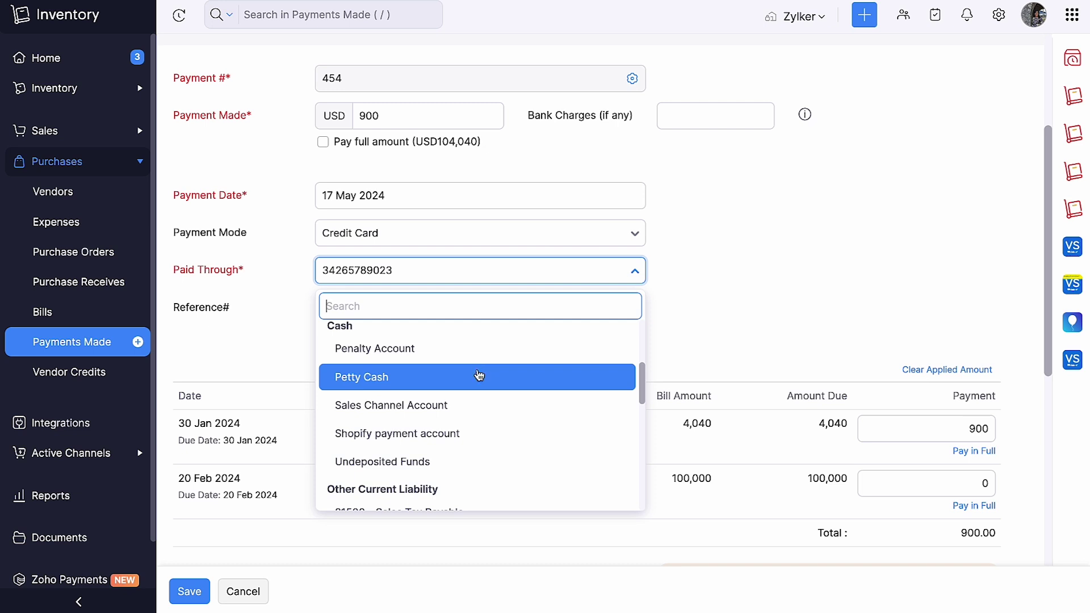
left_click(481, 375)
Add reference REF-0012 and save the Amazon payment
left_click(438, 309)
type("REF-0012")
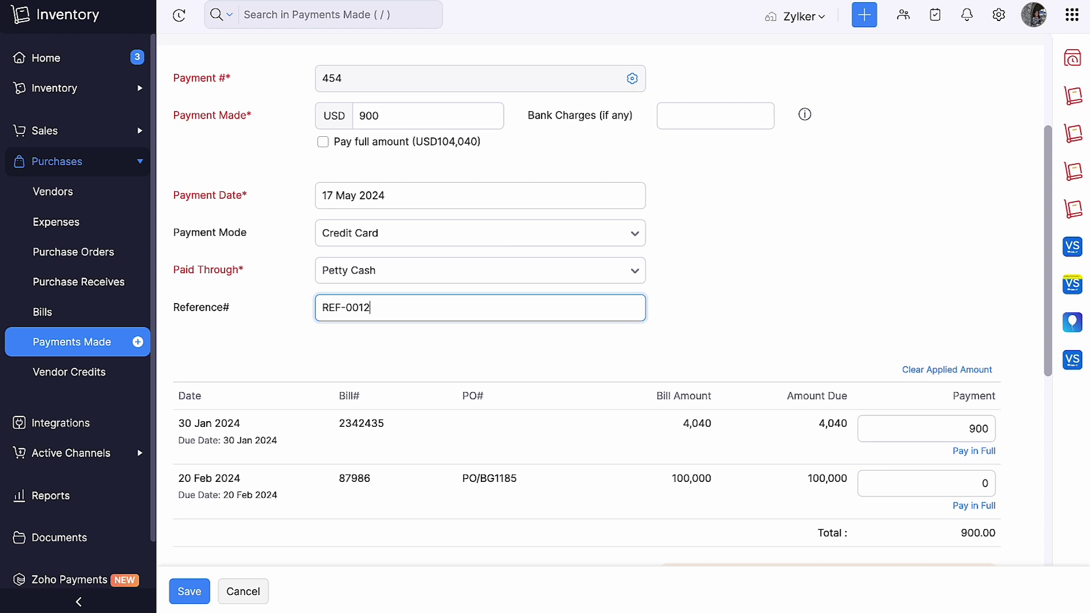
scroll(612, 300, "down", 2)
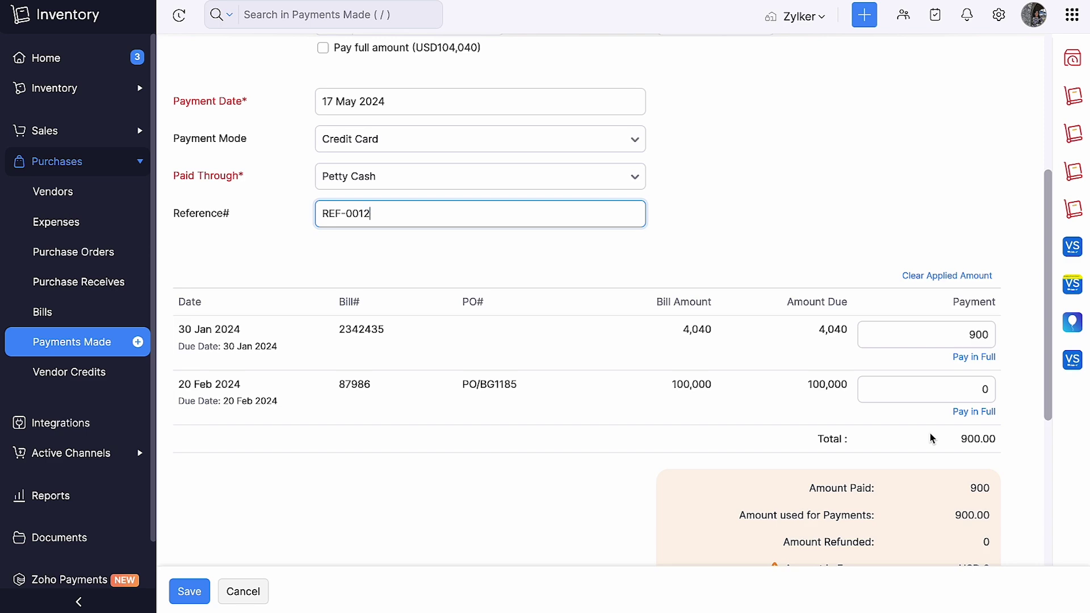
scroll(932, 438, "down", 5)
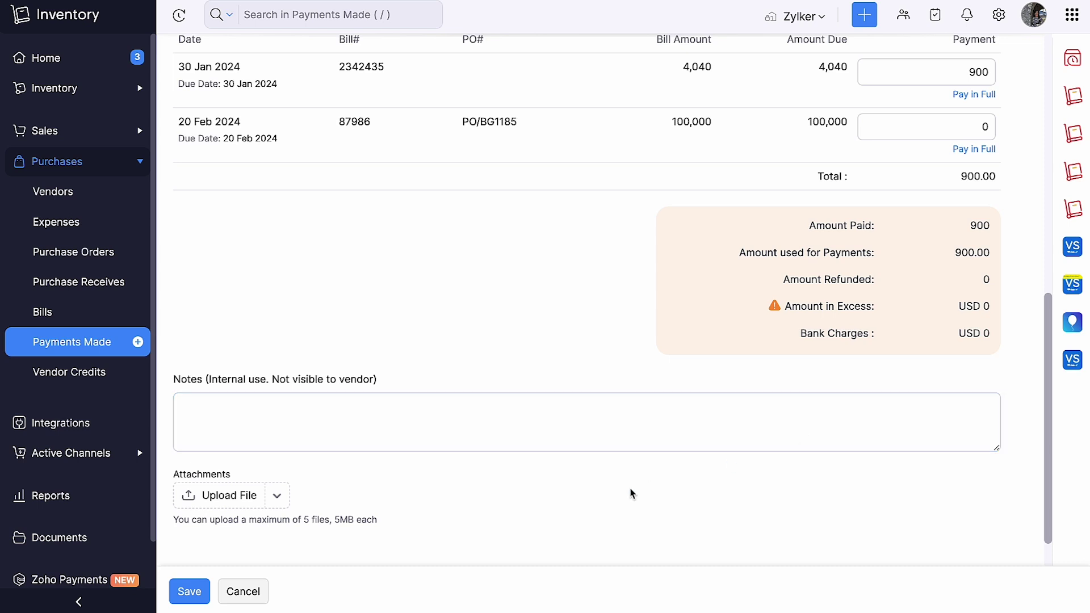
left_click(193, 595)
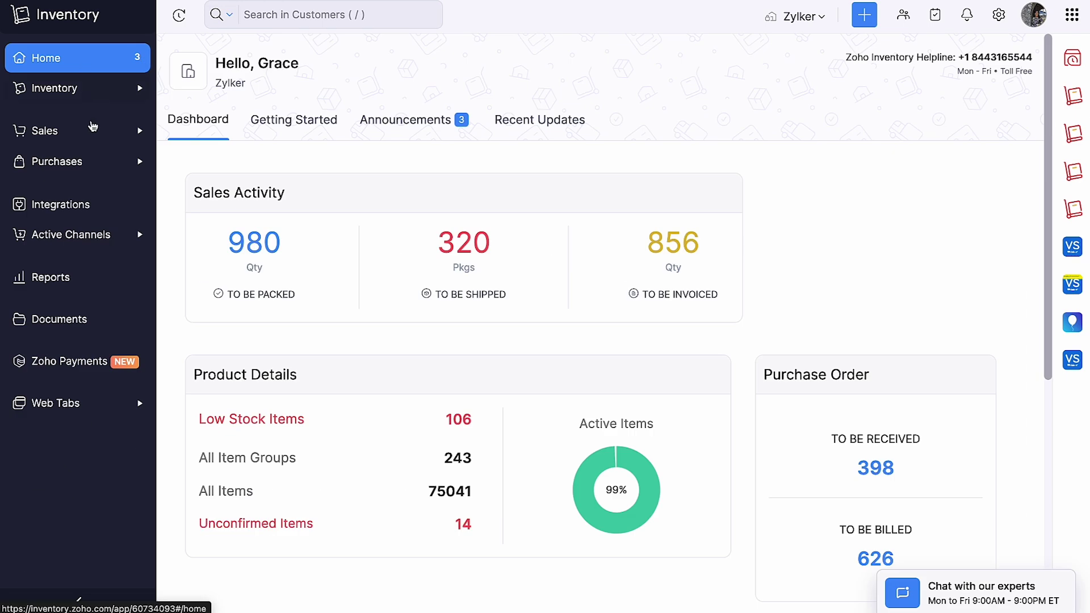
Open overdue bill 456 from AAVIN Networking and begin recording its payment
left_click(92, 162)
left_click(94, 313)
left_click(253, 410)
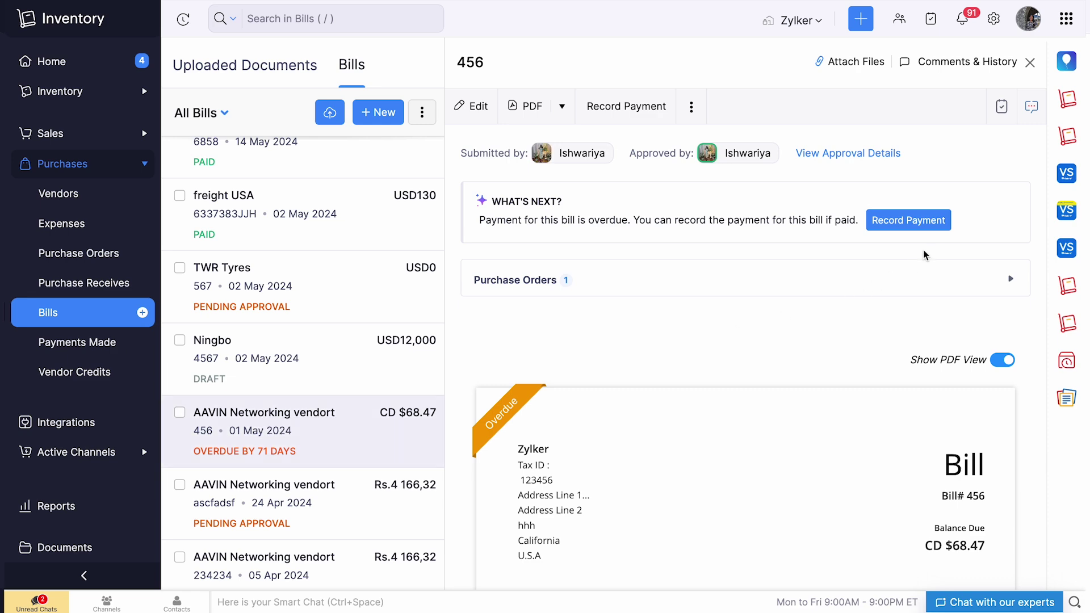
left_click(940, 229)
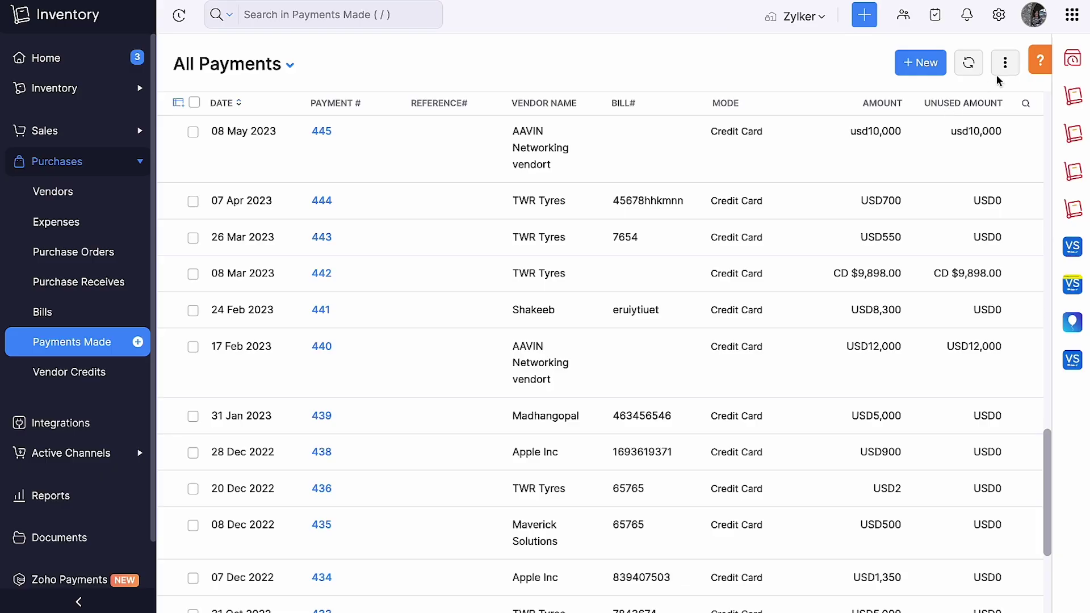
Show the All Payments extra actions menu with its Sort by options
left_click(1001, 70)
mouse_move(959, 102)
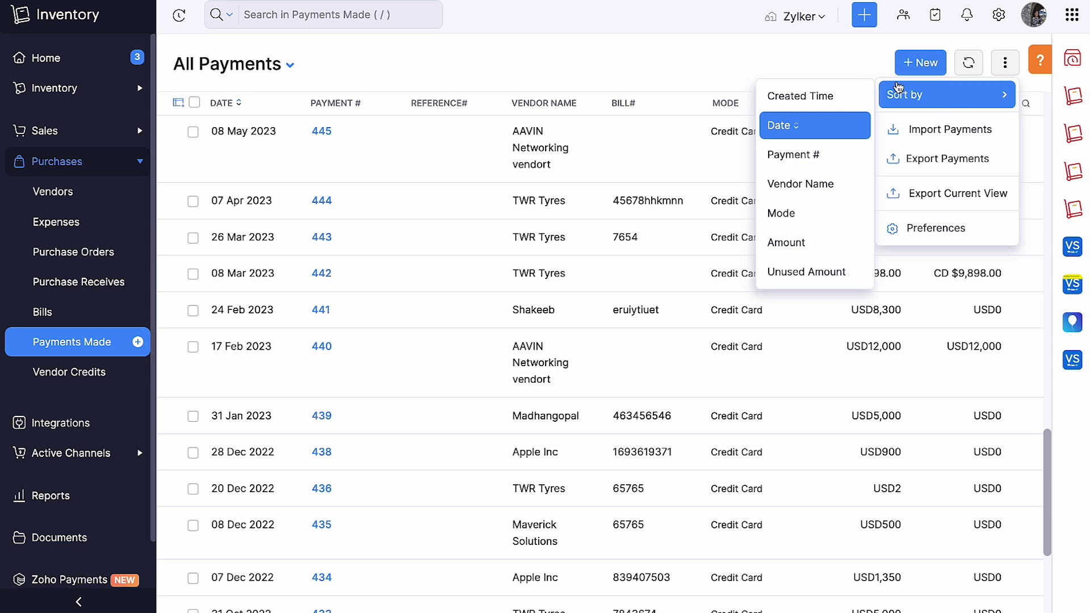
Bulk update payments 445 and 444 so their Reference# is REF-001234
left_click(874, 70)
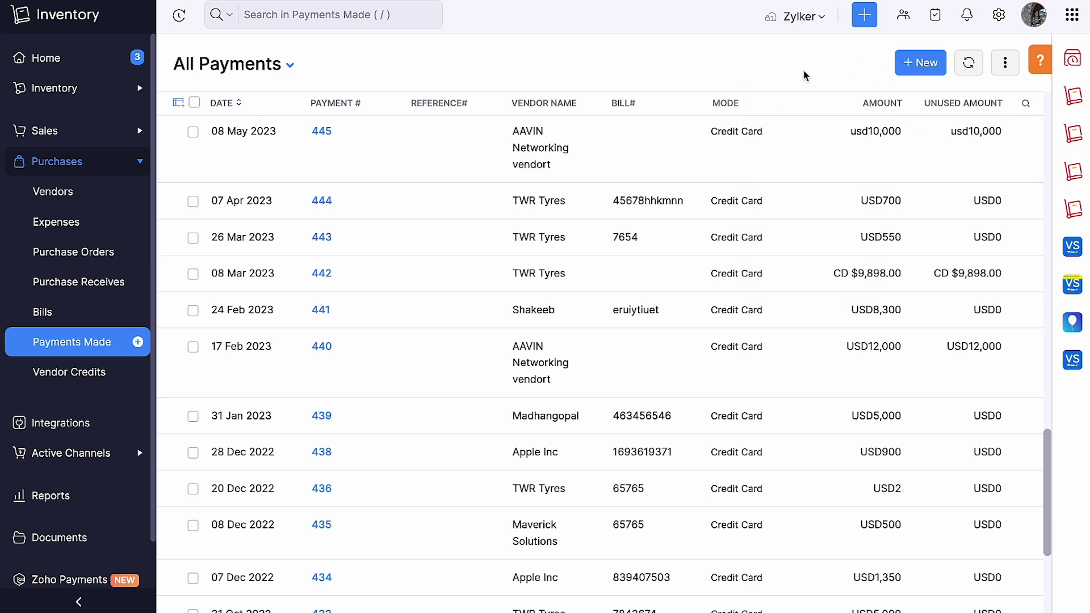
left_click(193, 132)
left_click(179, 196)
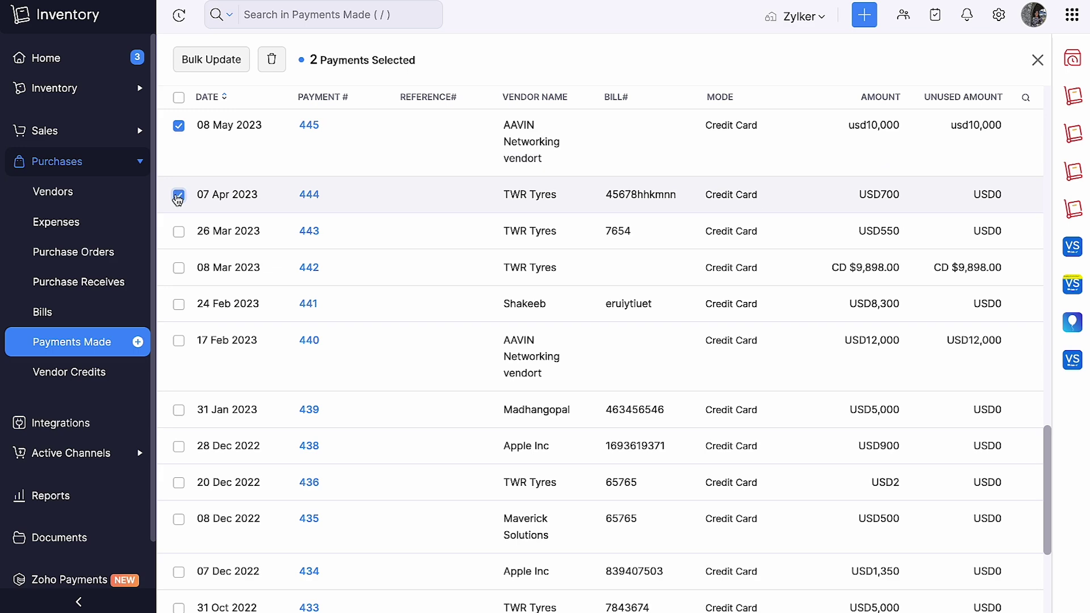
left_click(228, 66)
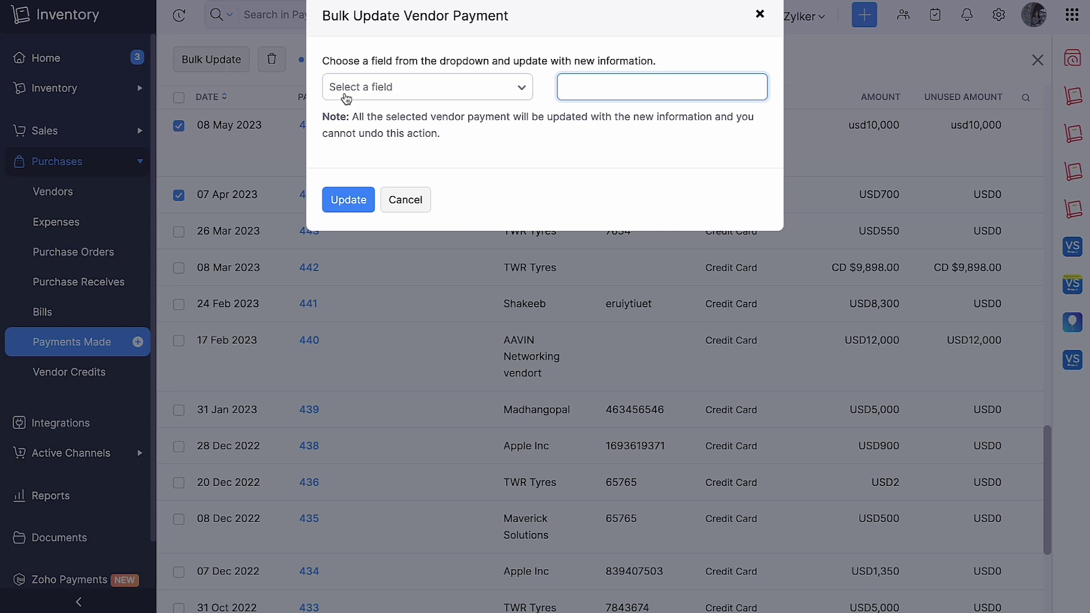
left_click(369, 92)
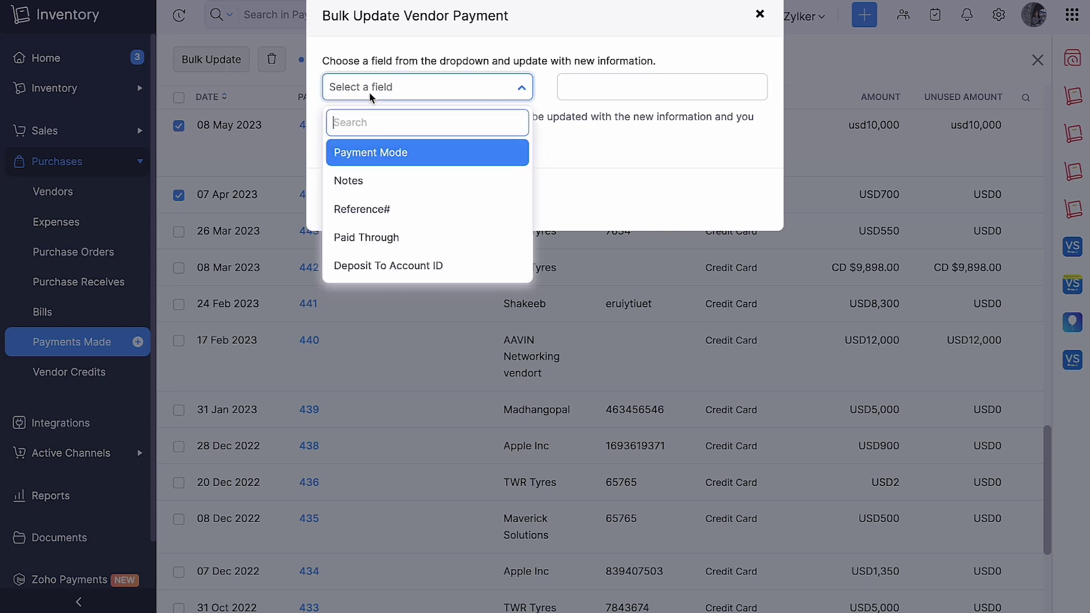
left_click(457, 210)
type("REF-001234")
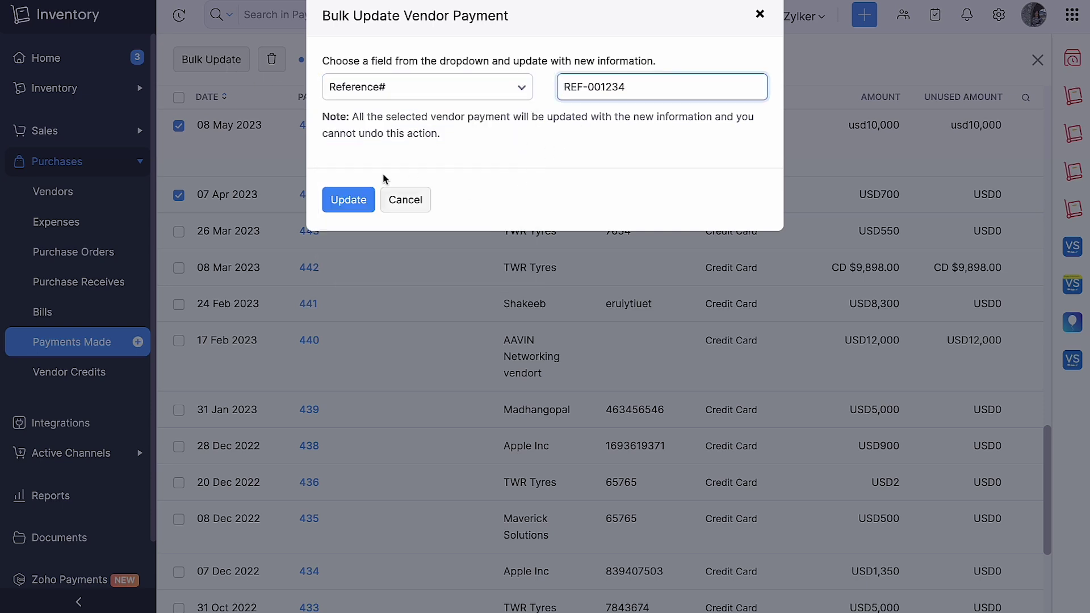
left_click(348, 199)
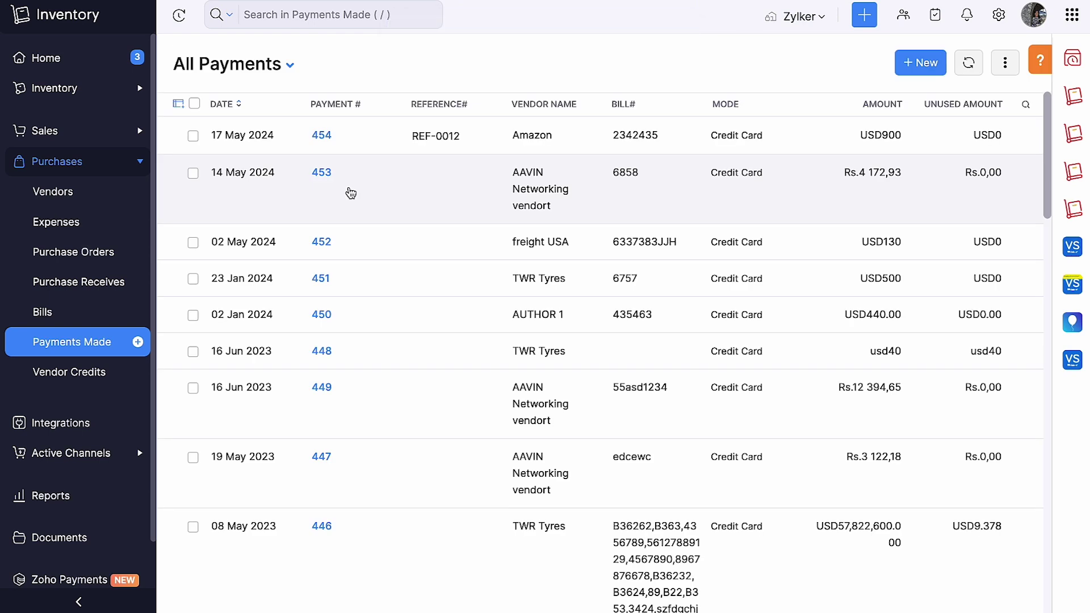
Select and then deselect payments 454 and 453, and show the list's other actions
left_click(193, 136)
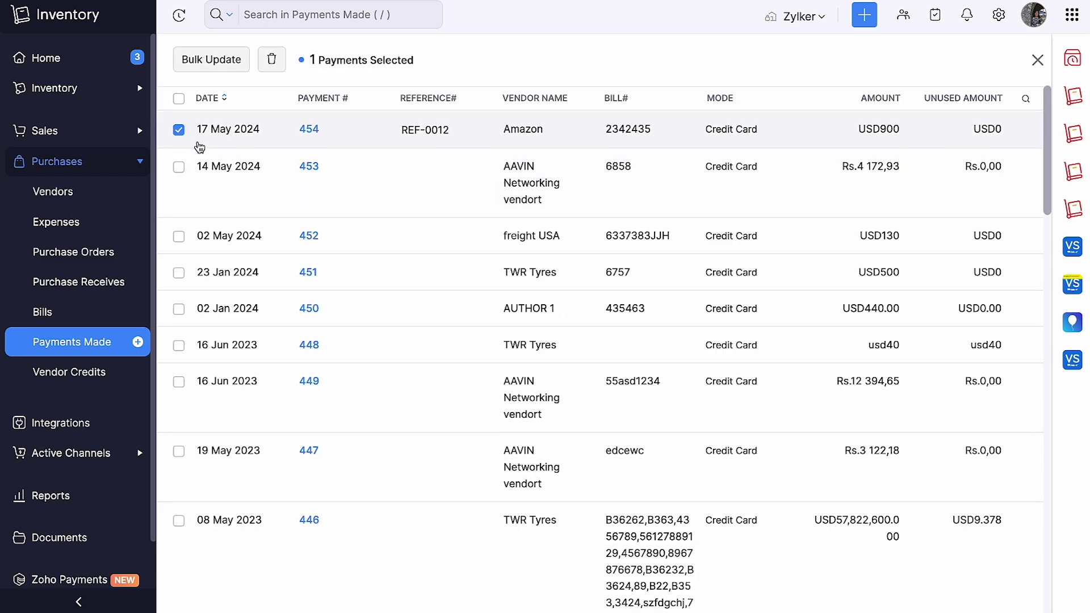
left_click(180, 167)
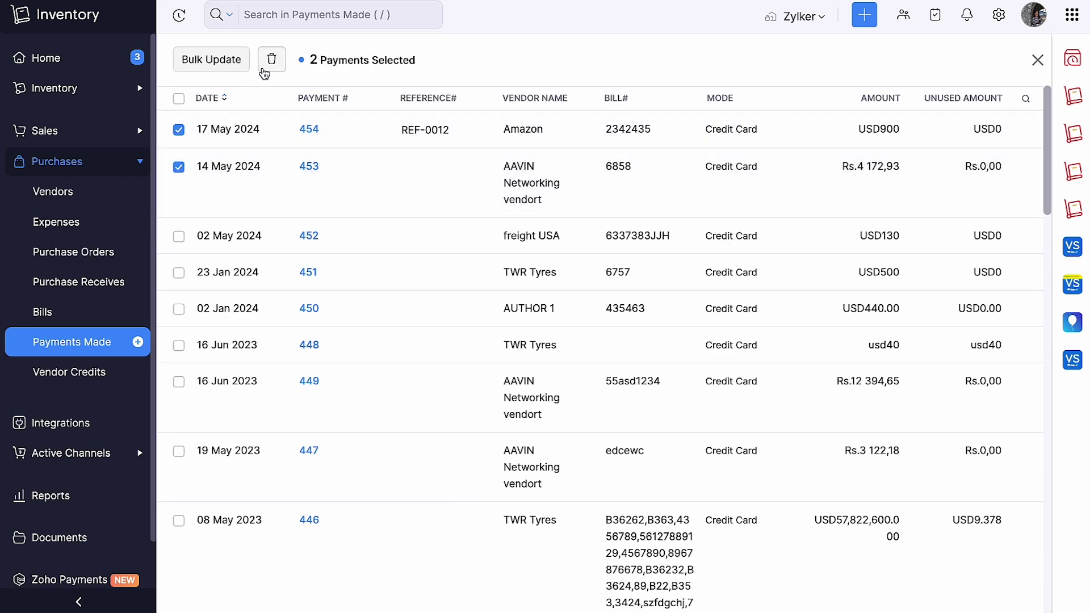
left_click(178, 129)
left_click(178, 167)
left_click(1006, 62)
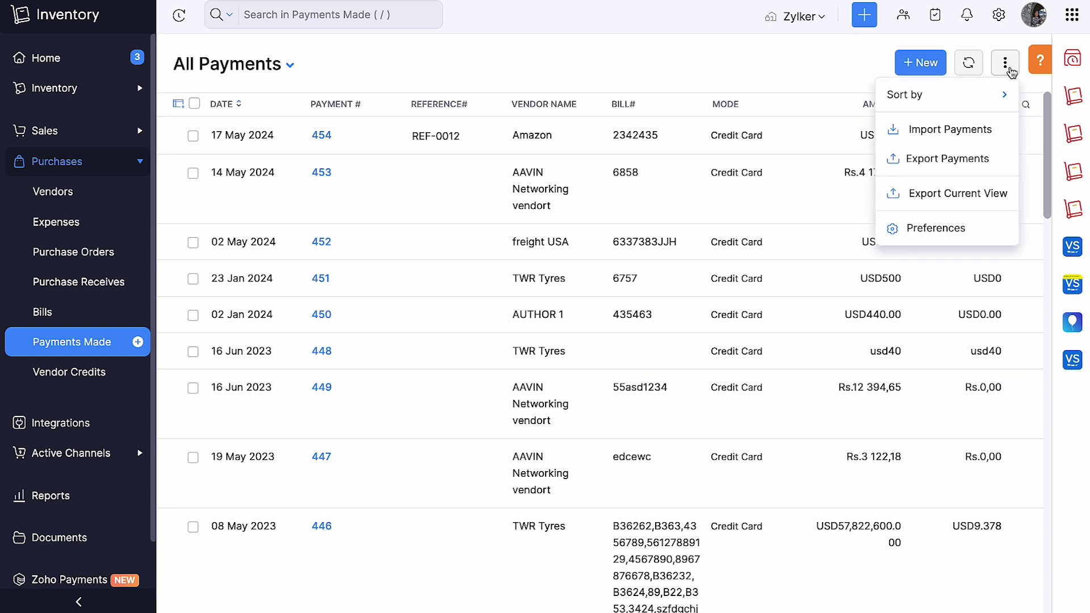
left_click(969, 142)
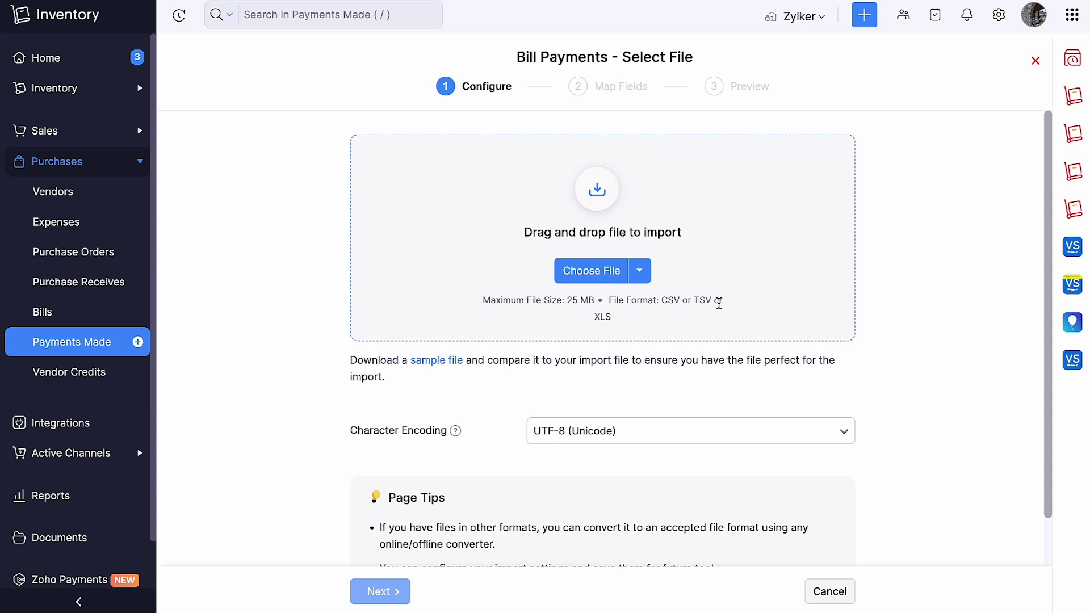
left_click(1035, 61)
left_click(1006, 62)
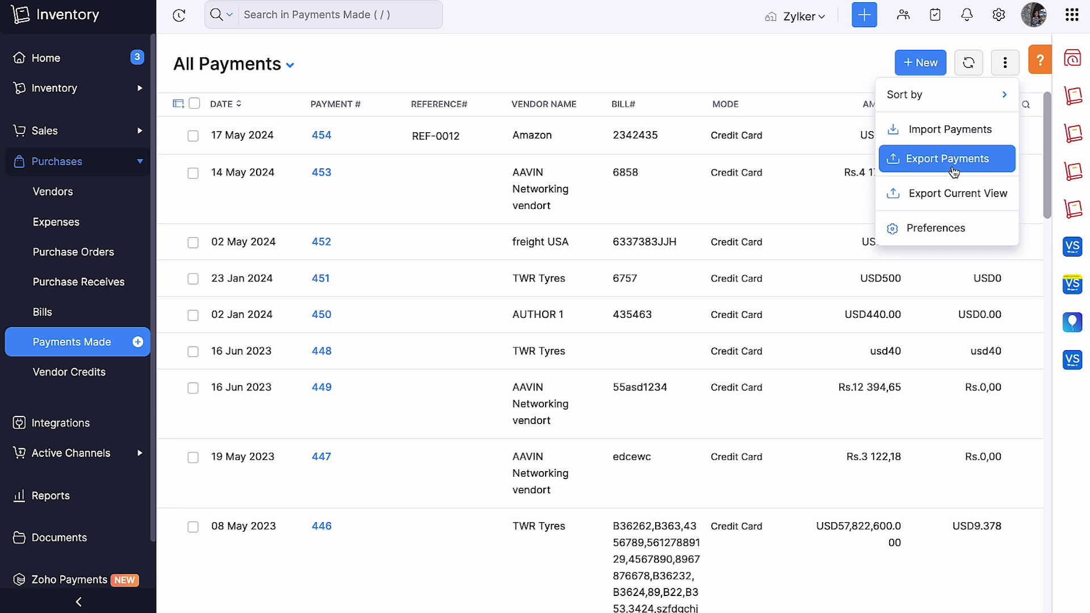
Go to the Payments Made Custom Buttons settings and show the new button or link choices
left_click(922, 238)
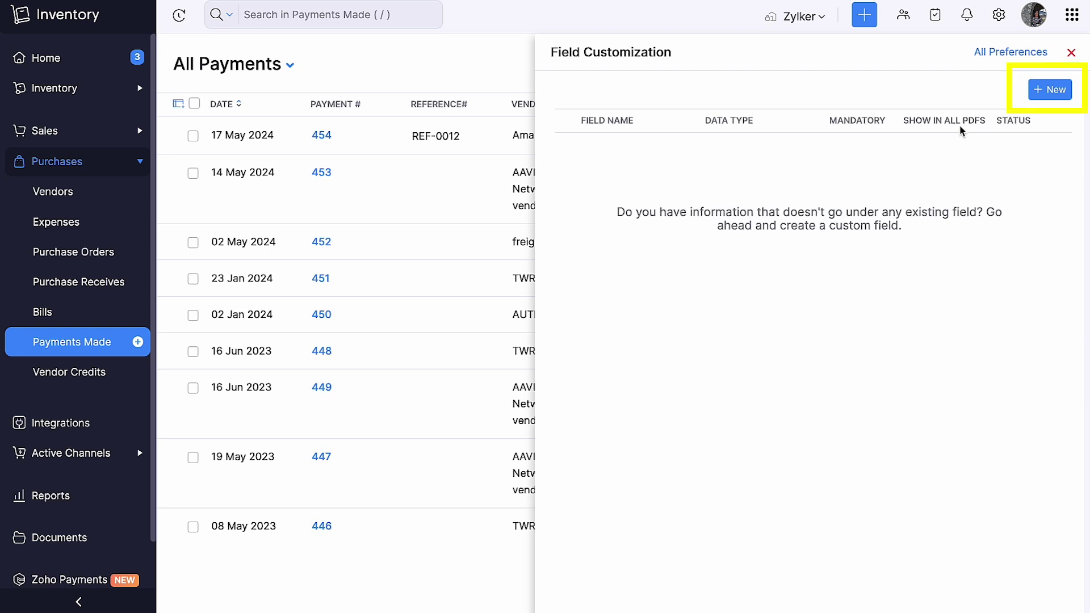
left_click(1005, 51)
left_click(383, 162)
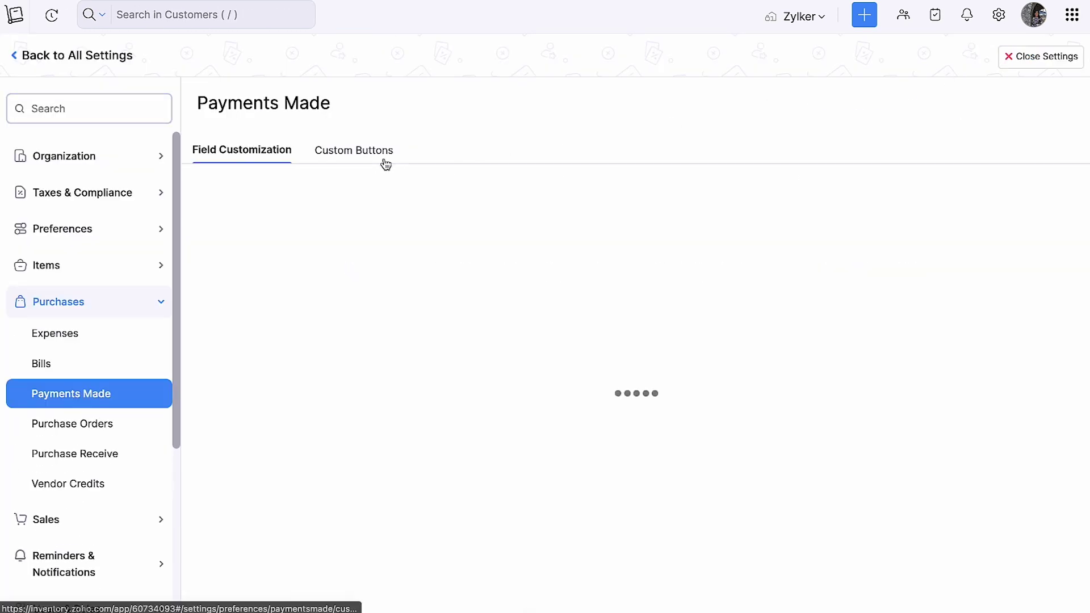
left_click(1073, 108)
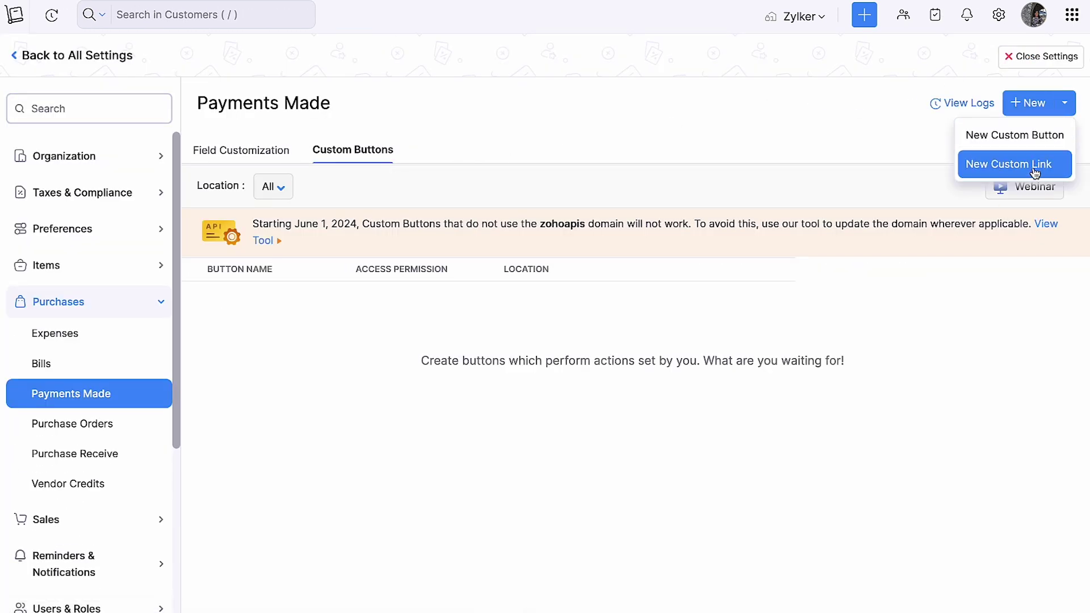